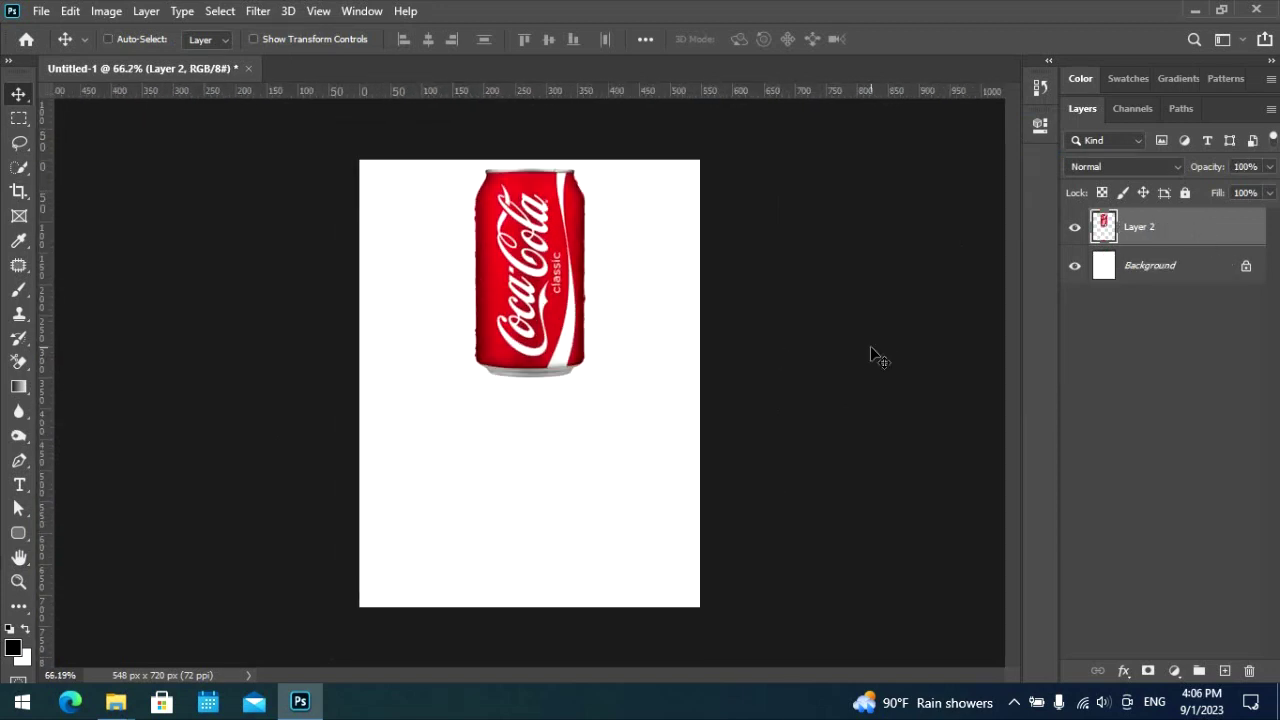
Duplicate Layer 2, flip the copy vertically and place it just below the can.
key(ctrl+j)
key(ctrl)
key(ctrl+t)
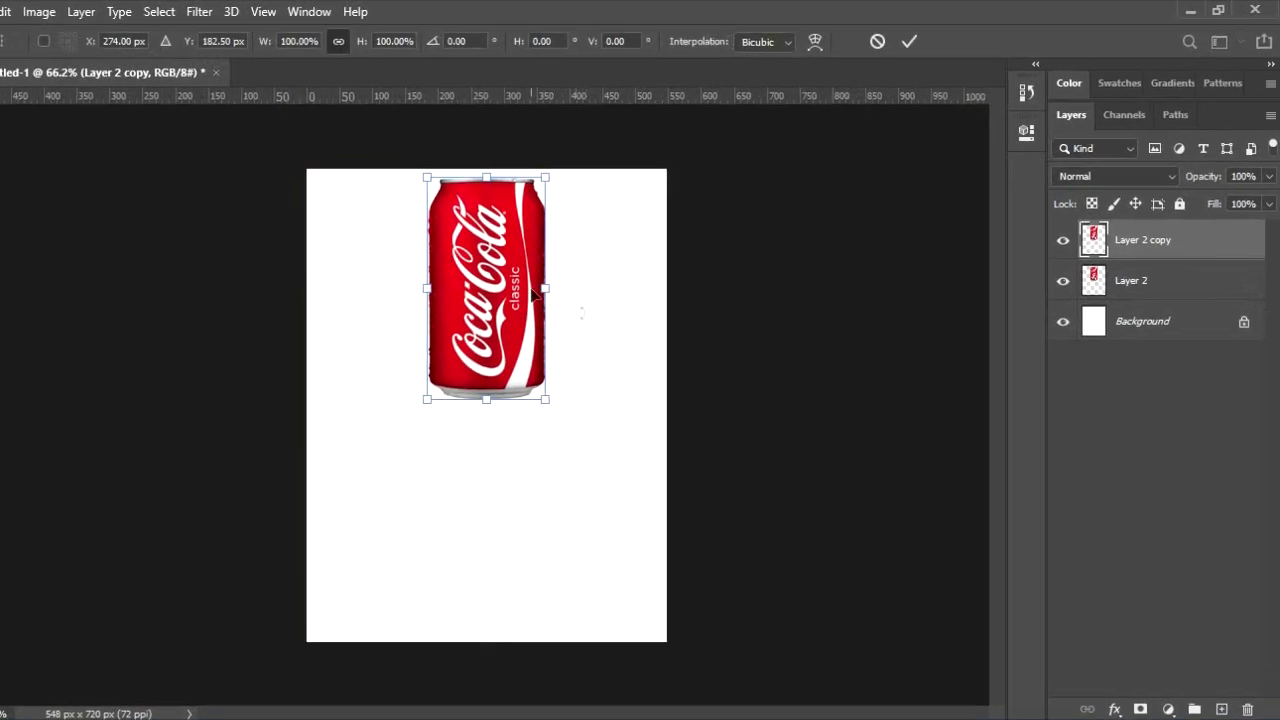
right_click(500, 292)
click(588, 644)
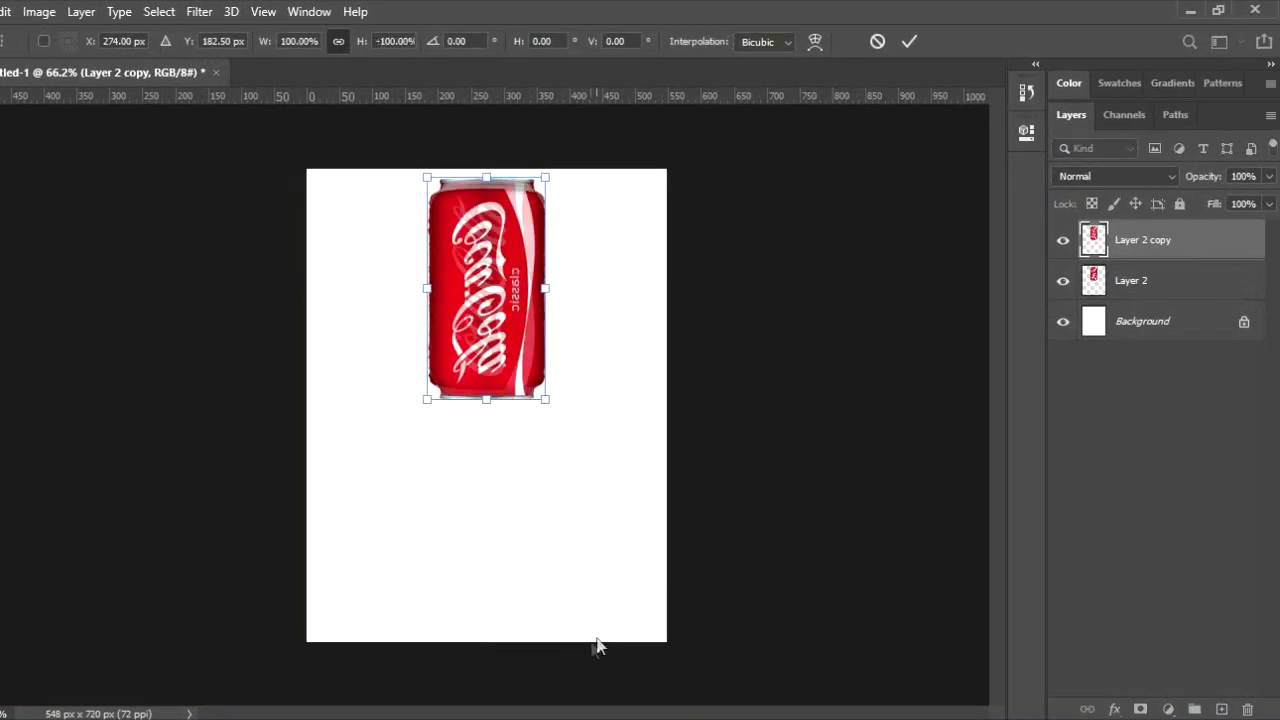
drag(495, 299, 495, 560)
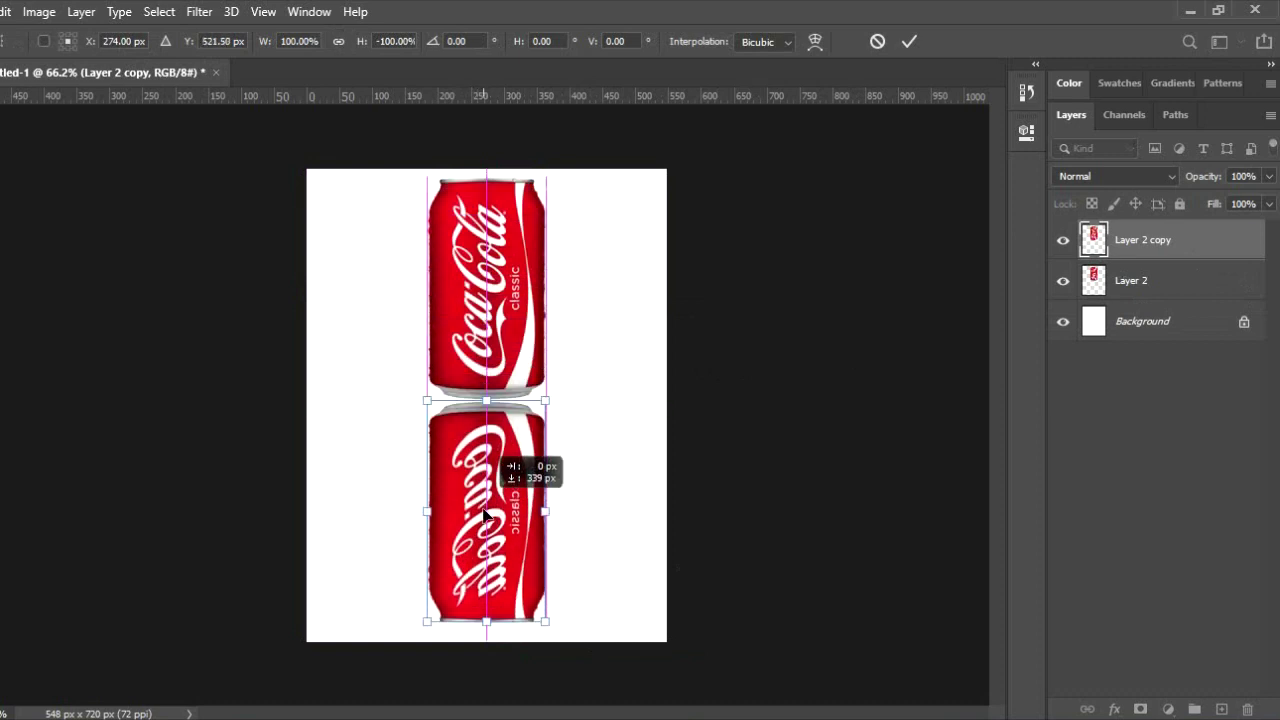
key(Return)
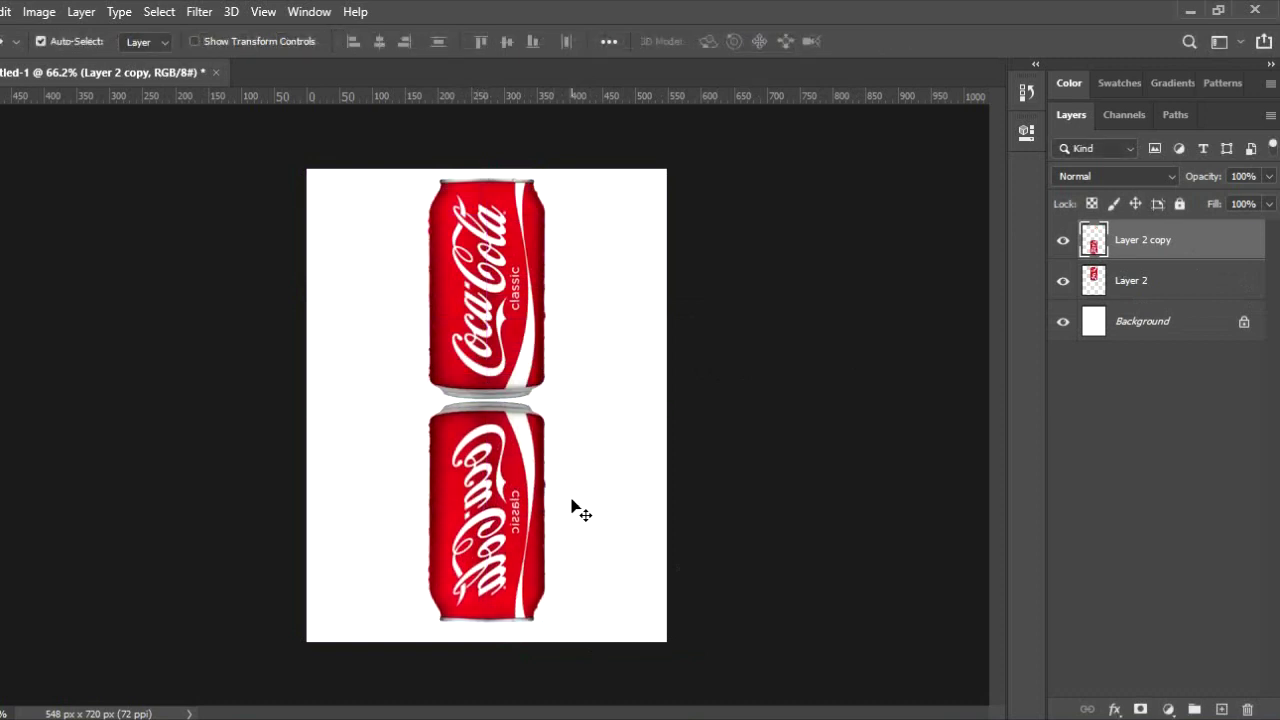
Set Layer 2 copy's opacity to 70% and add an empty layer mask.
click(1240, 176)
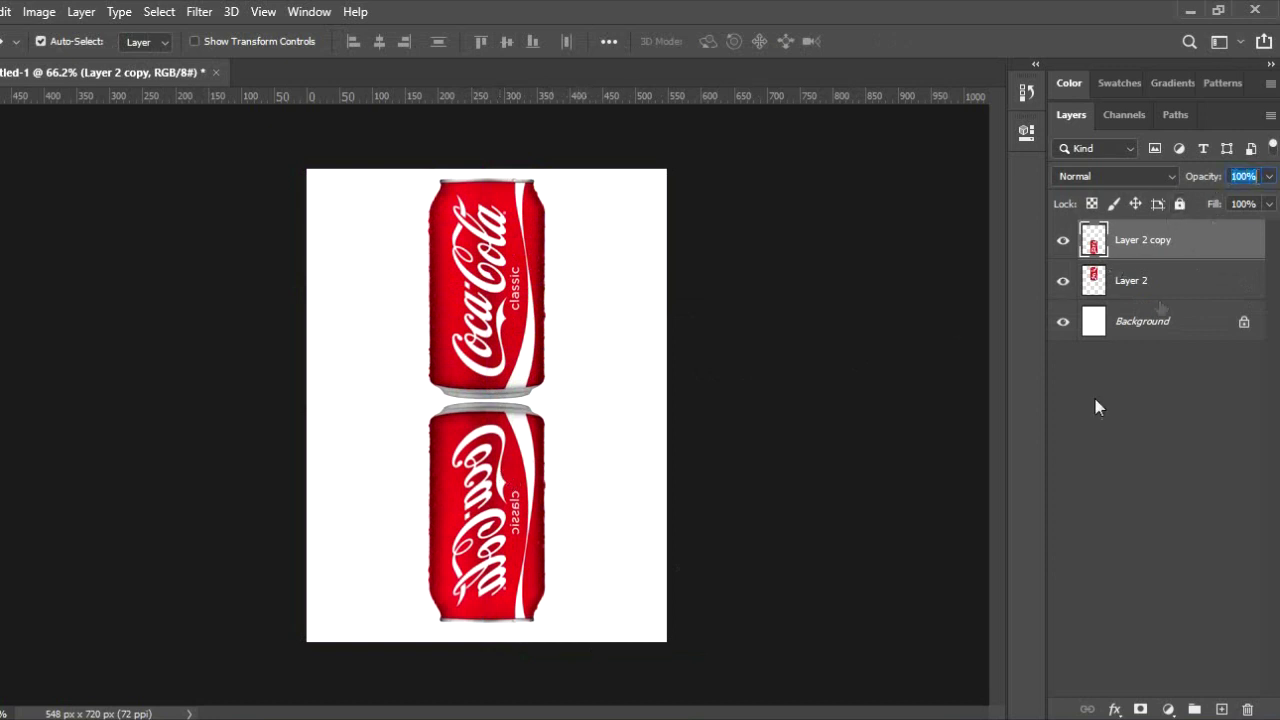
text(70)
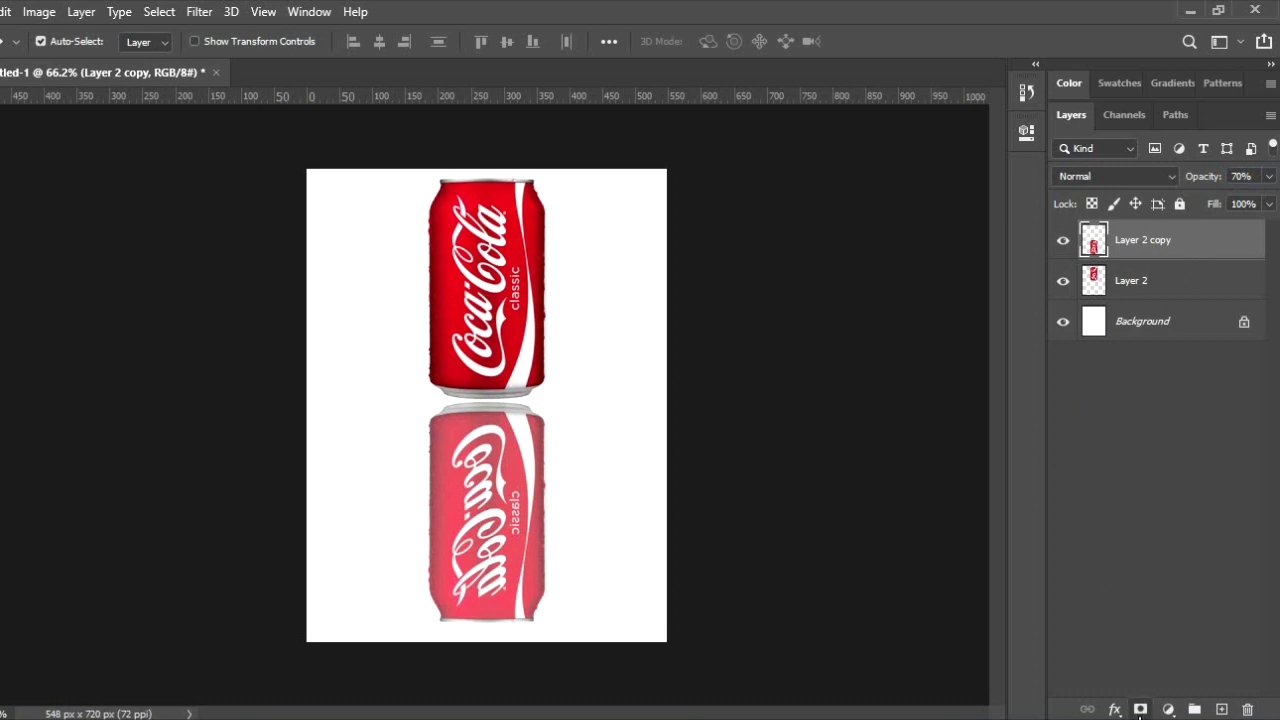
click(1140, 710)
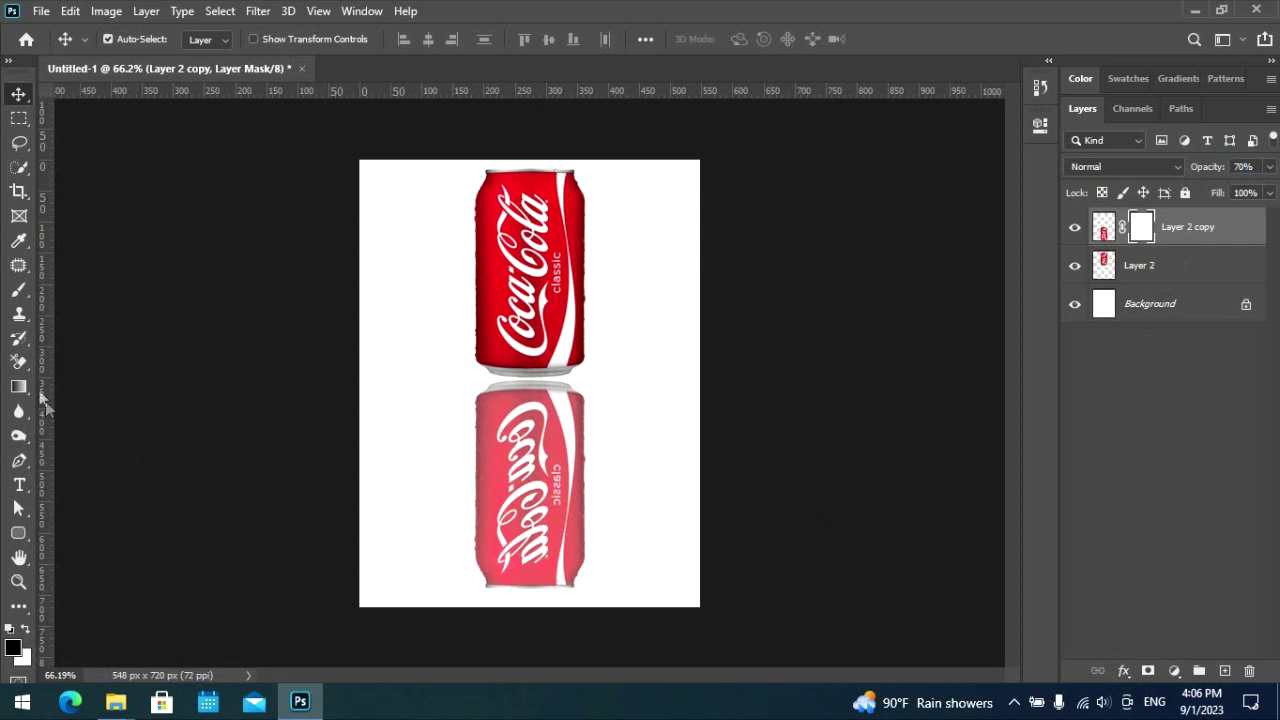
Draw a vertical black-to-white gradient over the reflection on Layer 2 copy's mask.
click(18, 387)
click(65, 386)
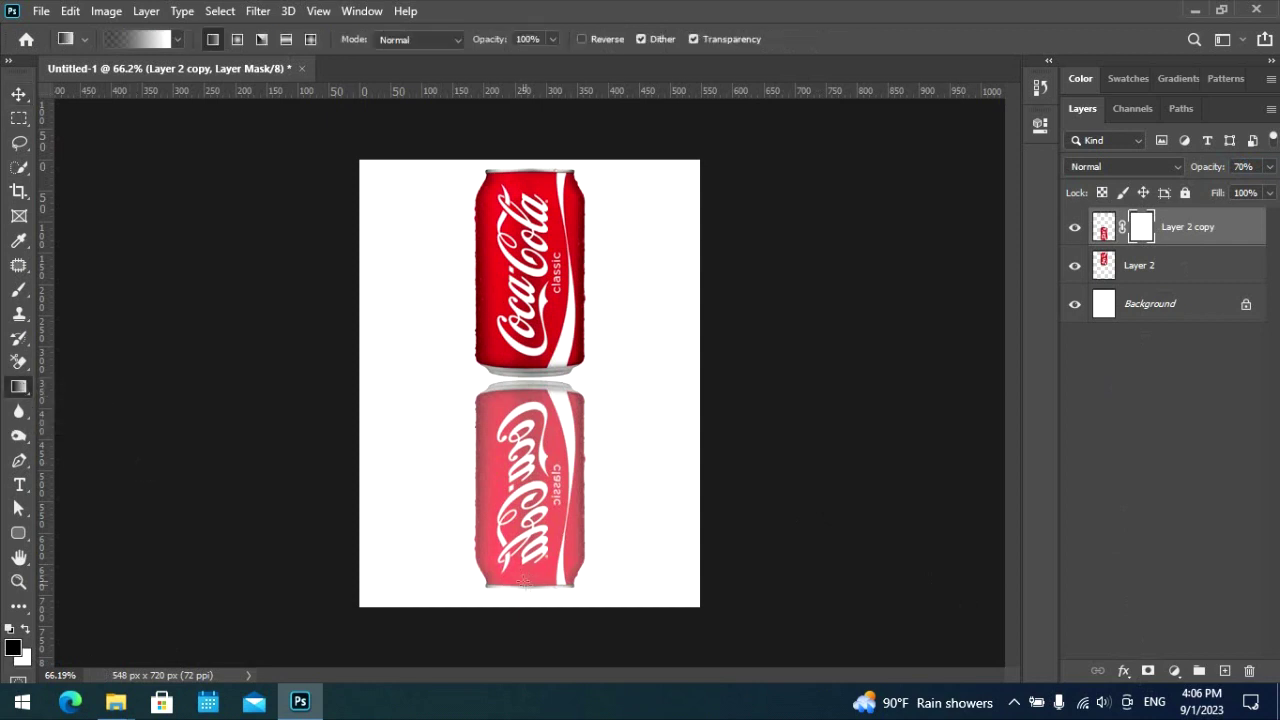
drag(531, 585, 531, 172)
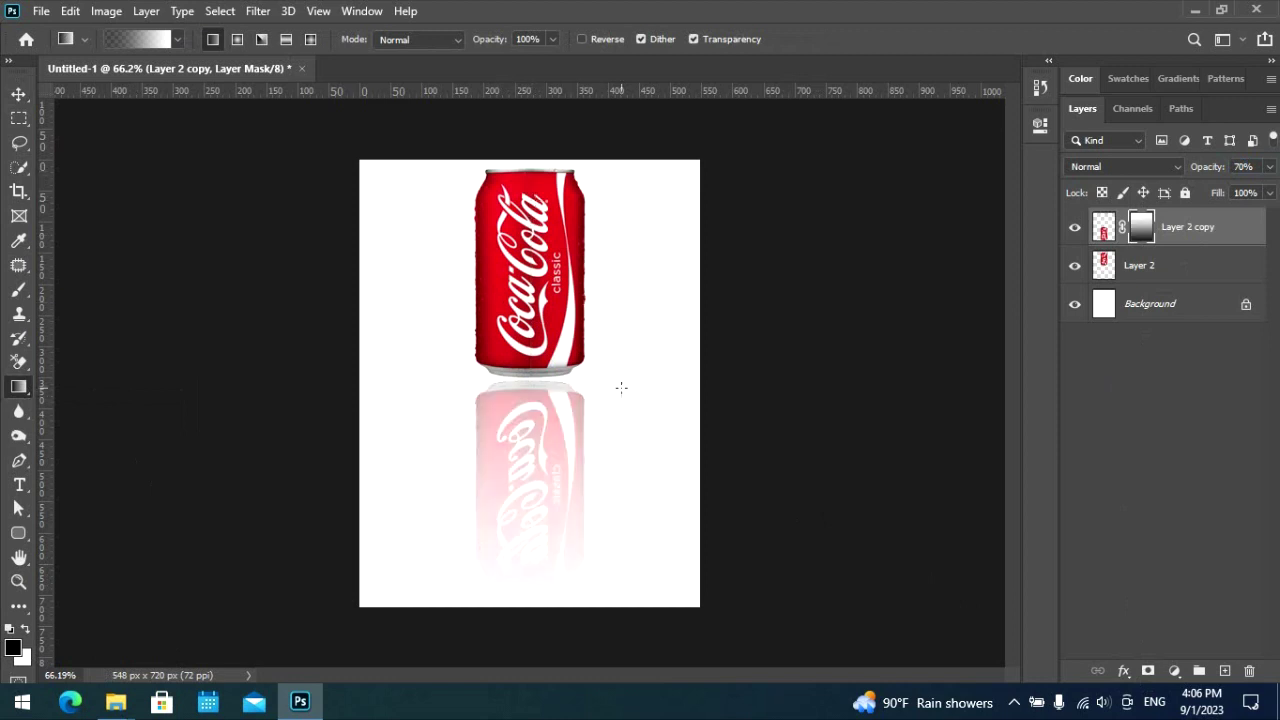
drag(532, 496, 552, 241)
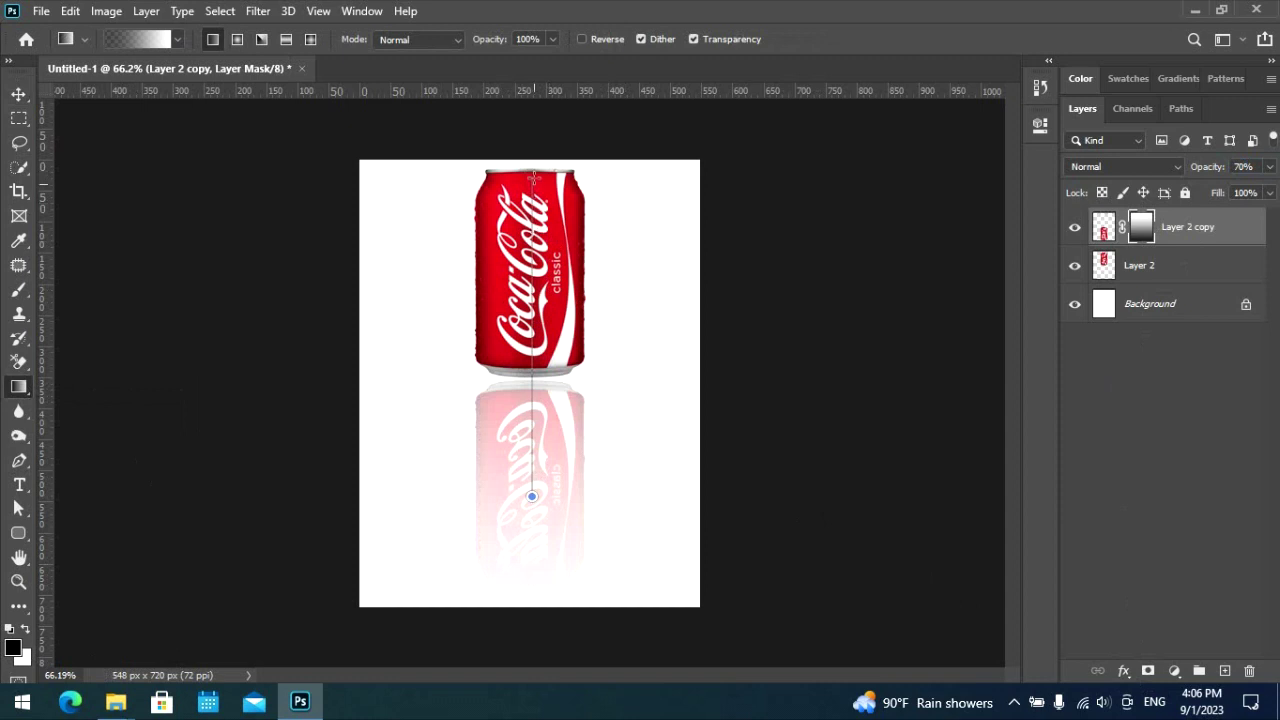
drag(534, 173, 534, 173)
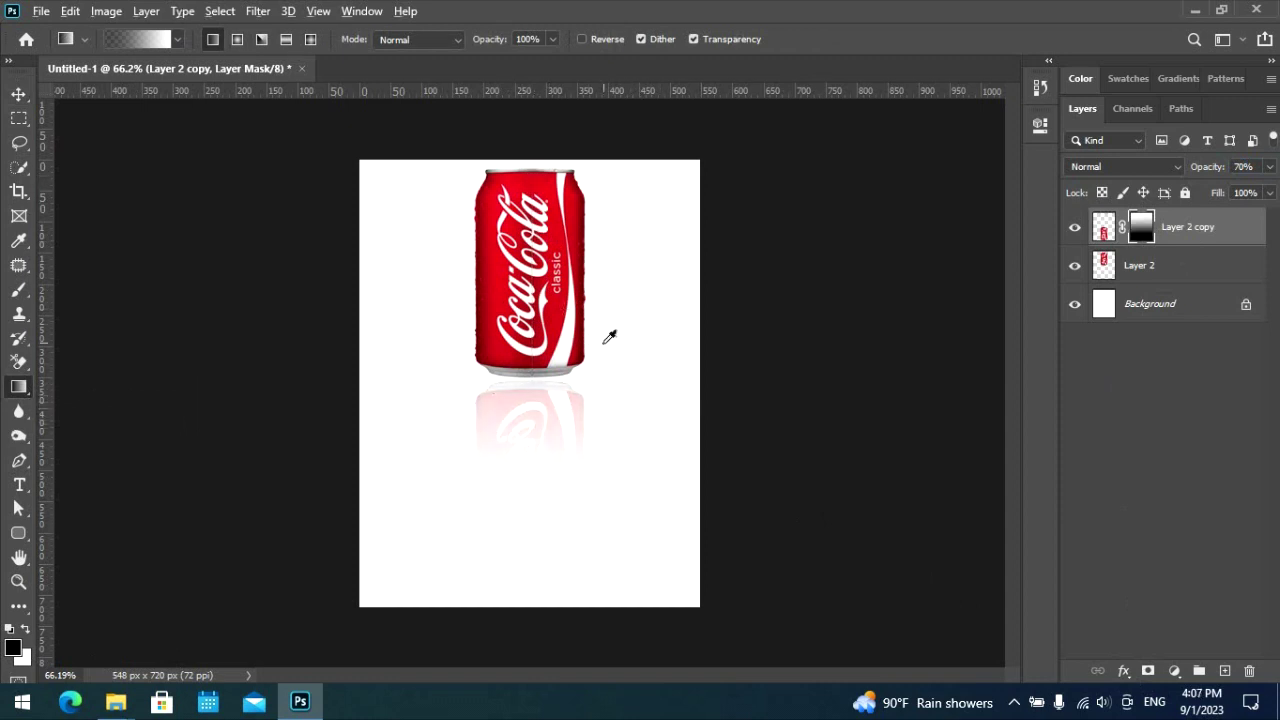
scroll(610, 337, down, 3)
With the Move tool, toggle the Background visibility and target the Layer 2 copy thumbnail.
click(19, 94)
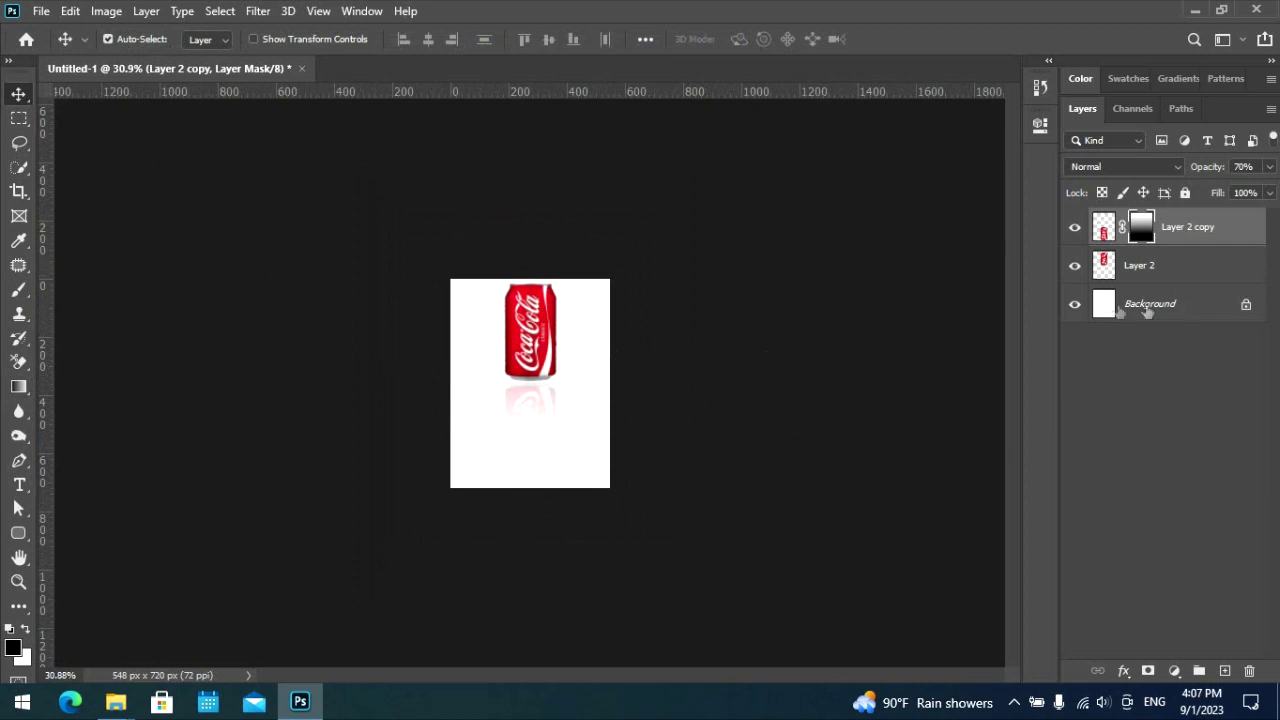
click(1075, 305)
click(1103, 230)
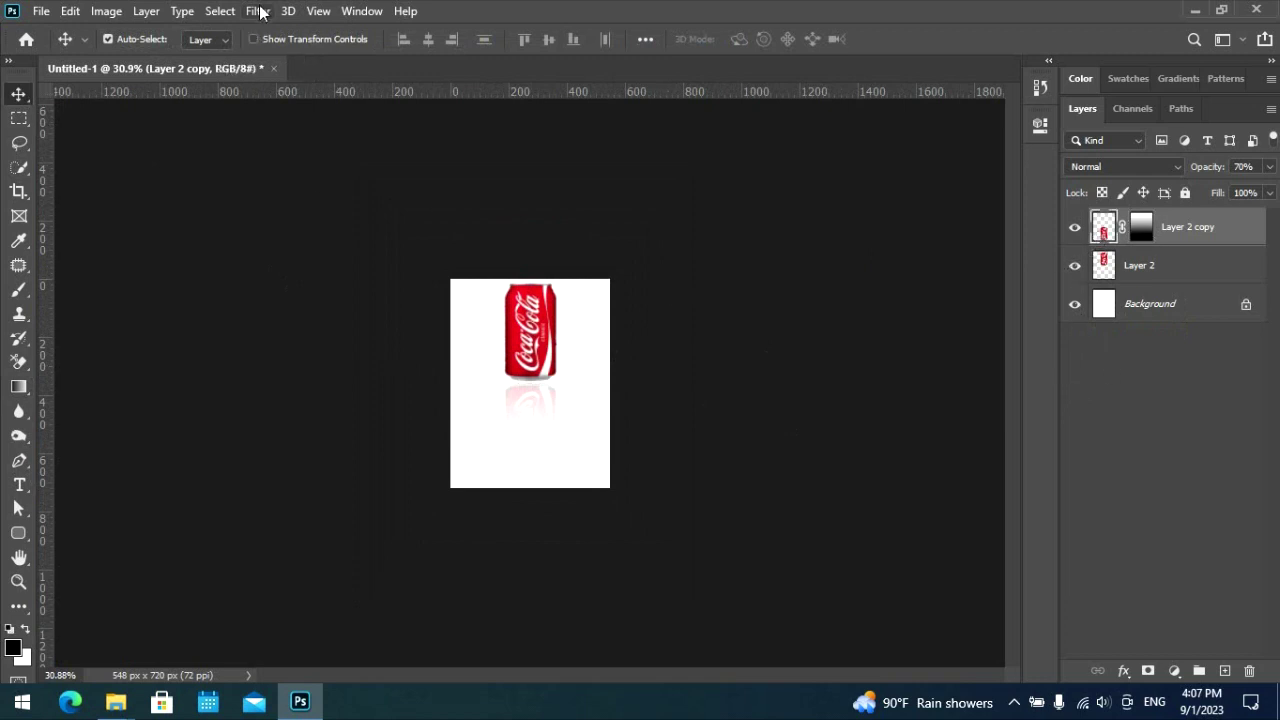
Apply a 4-pixel Gaussian Blur to the Layer 2 copy reflection.
click(258, 11)
mouse_move(269, 223)
click(552, 297)
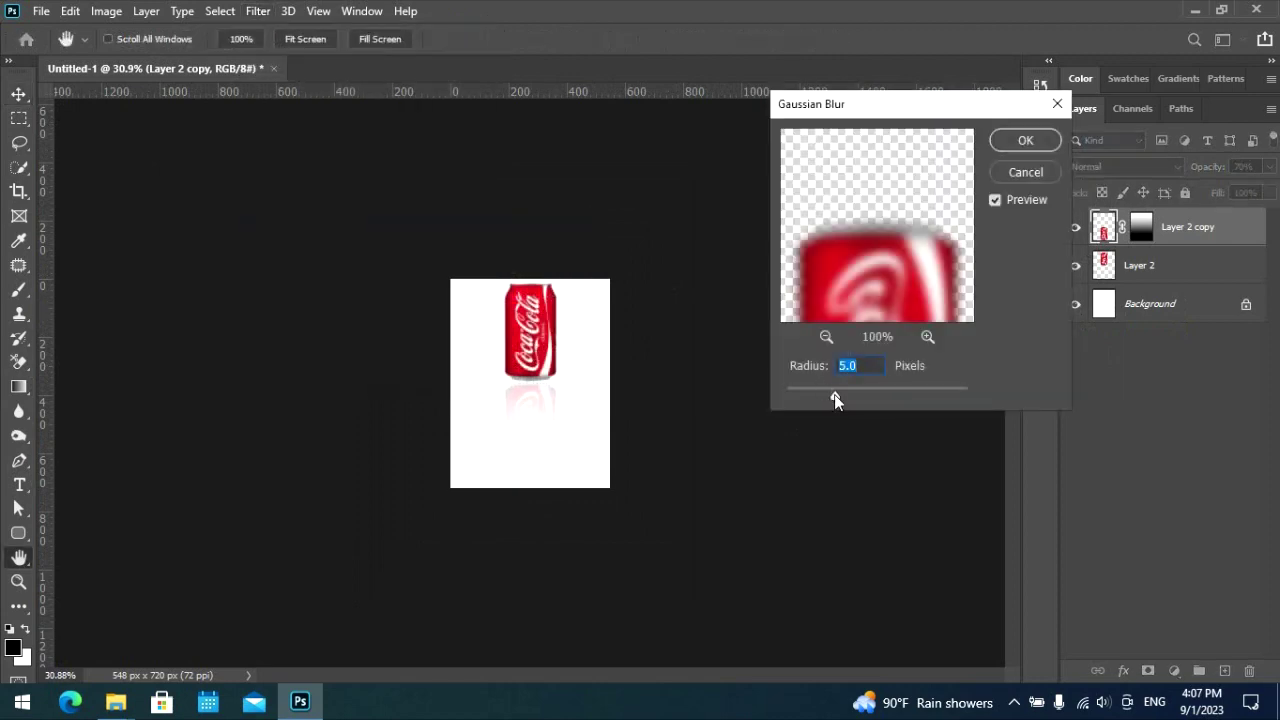
drag(834, 394, 830, 395)
text(4)
click(1006, 146)
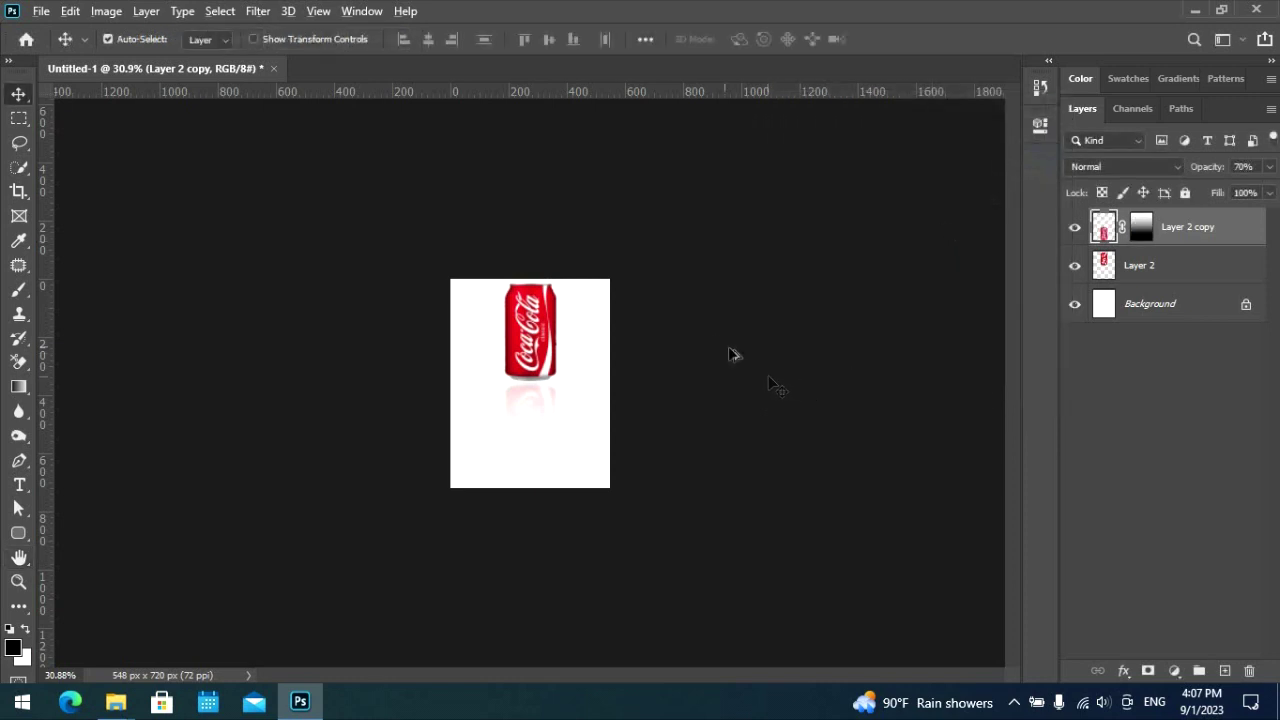
scroll(775, 385, down, 1)
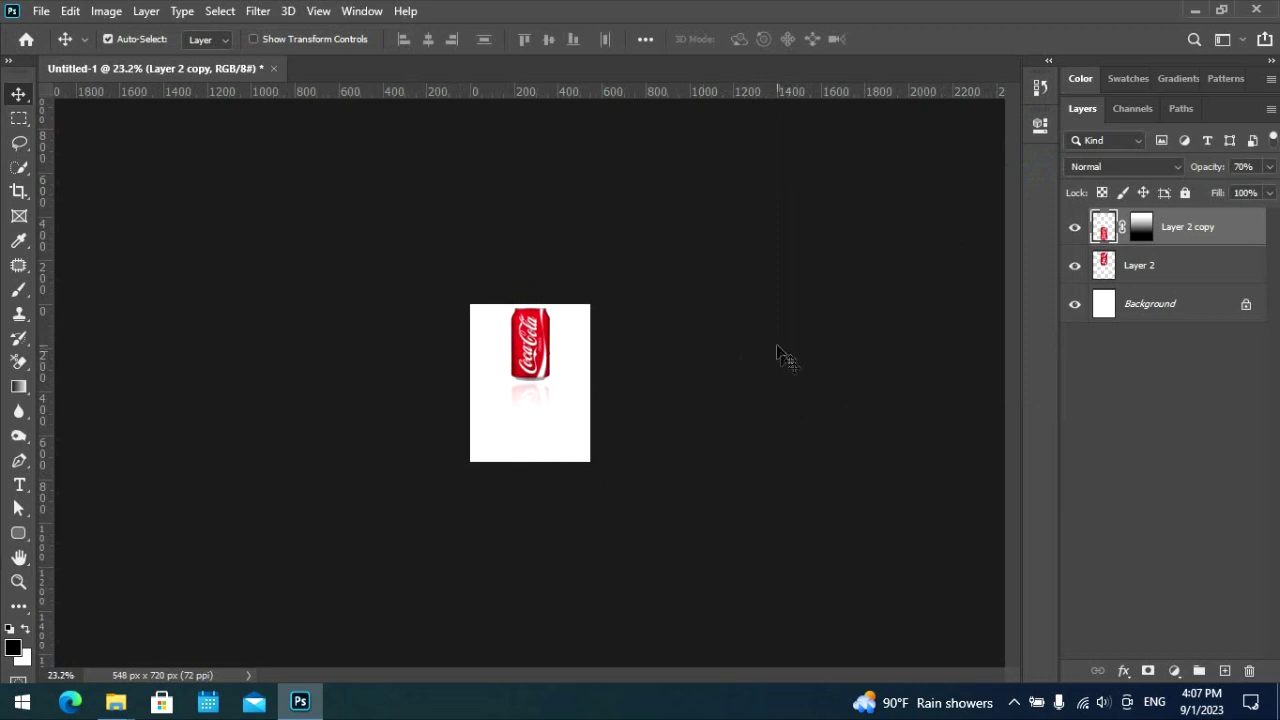
scroll(458, 316, up, 3)
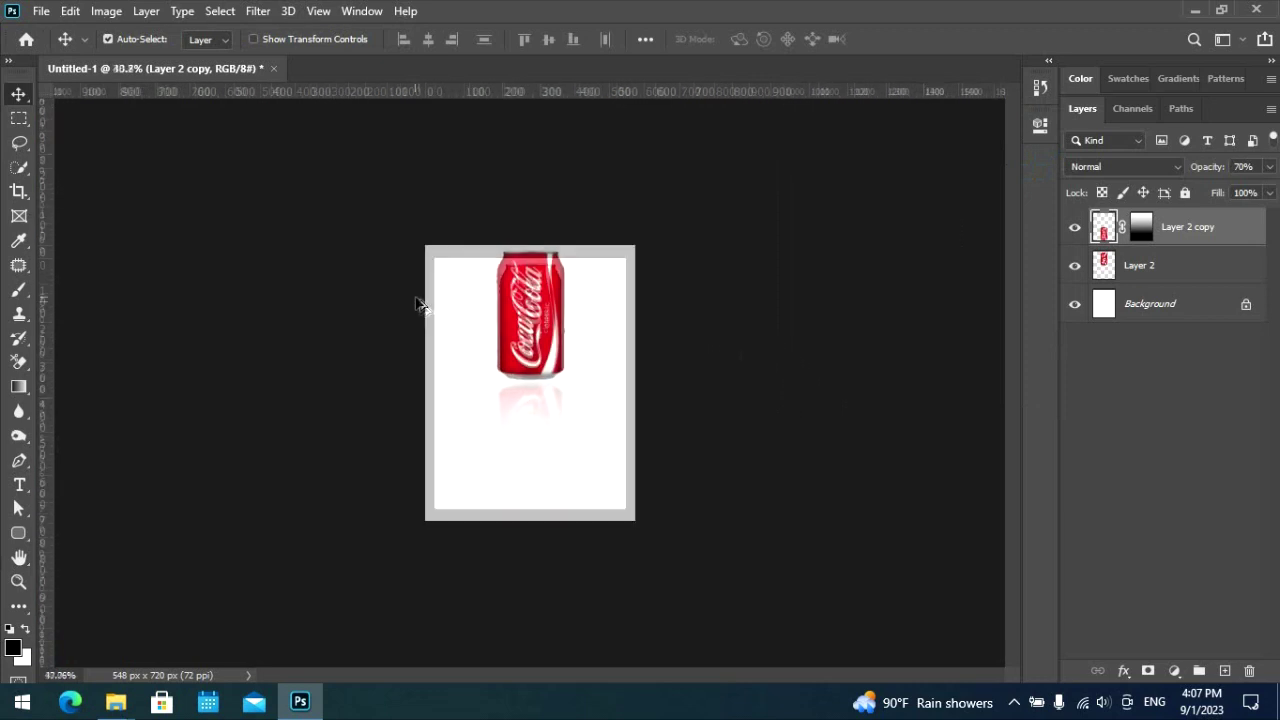